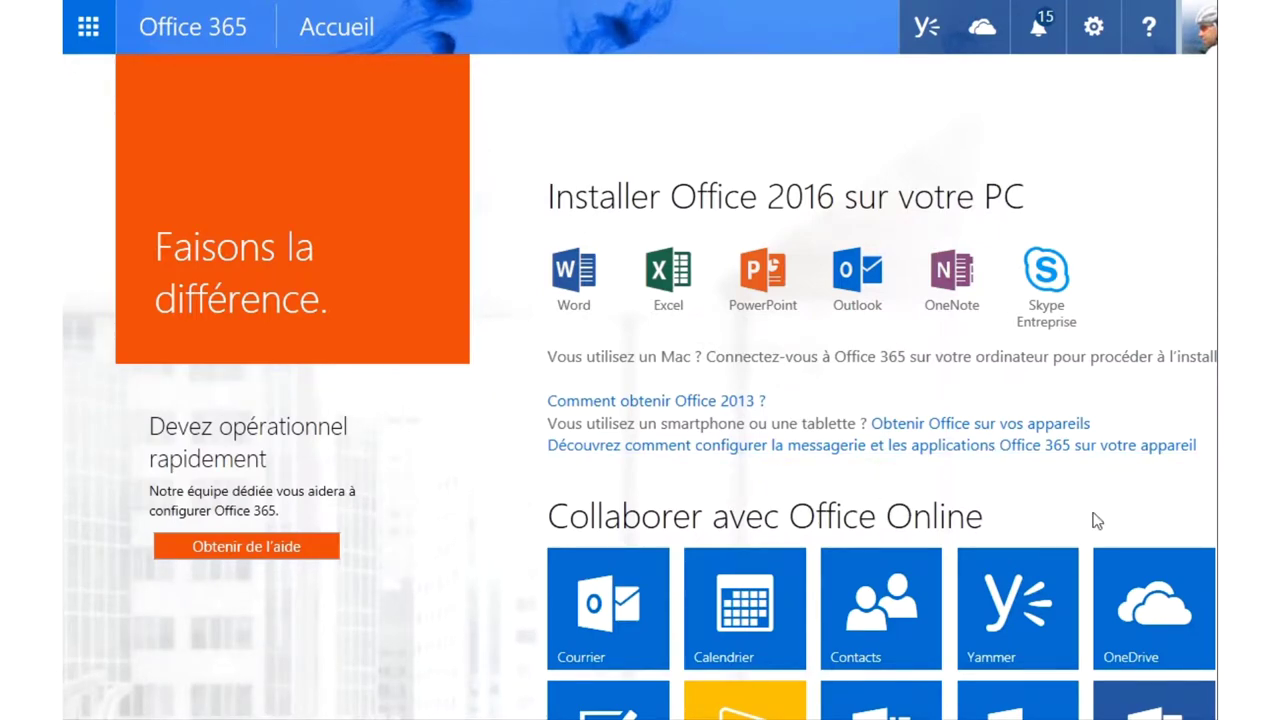
- Open the Temp folder with its two folders and four files in OneDrive
scroll(1083, 487, down, 1)
scroll(1083, 487, down, 1)
scroll(1100, 440, down, 1)
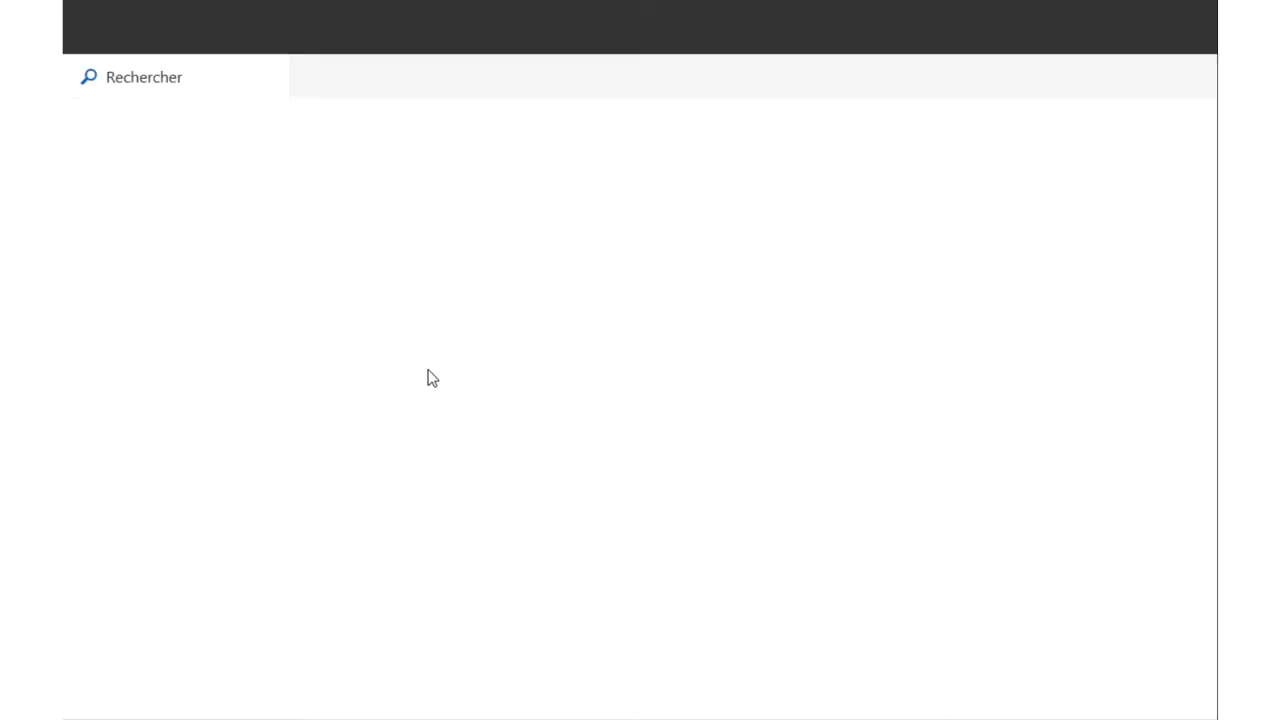
scroll(430, 378, down, 2)
scroll(430, 430, down, 1)
scroll(443, 594, down, 2)
click(470, 600)
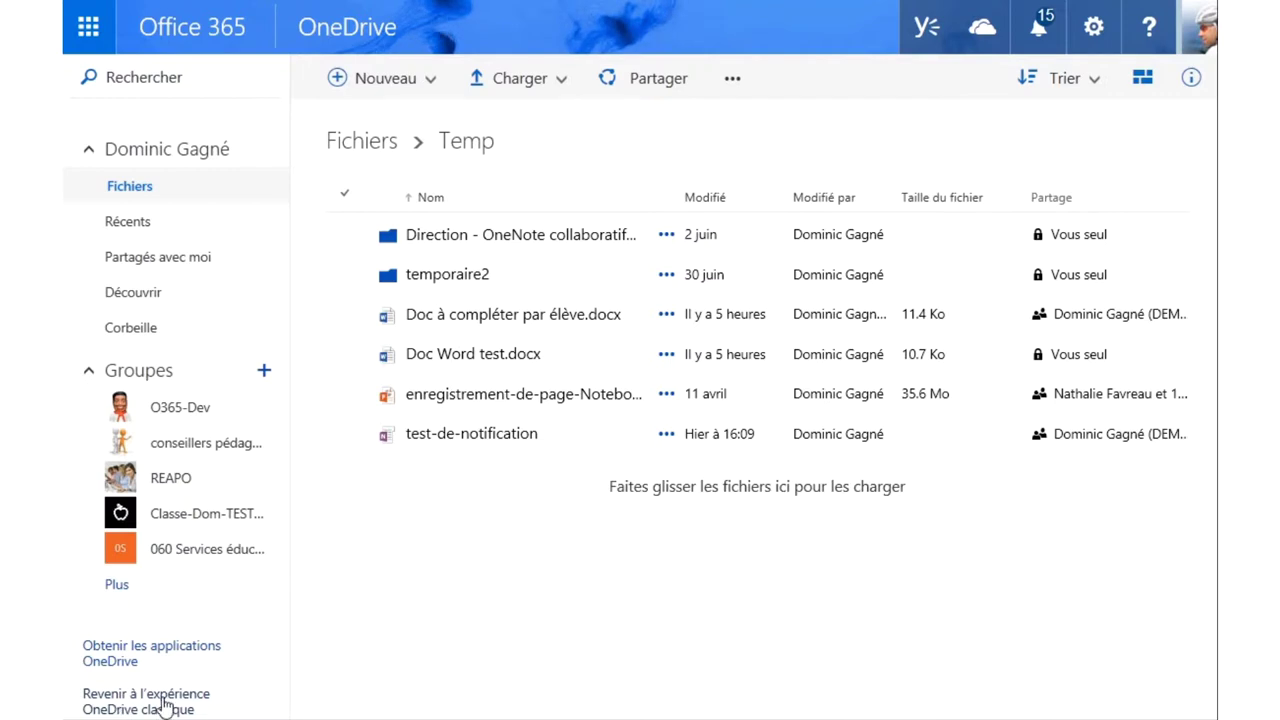
- Switch the Temp folder view to the classic OneDrive experience
click(163, 705)
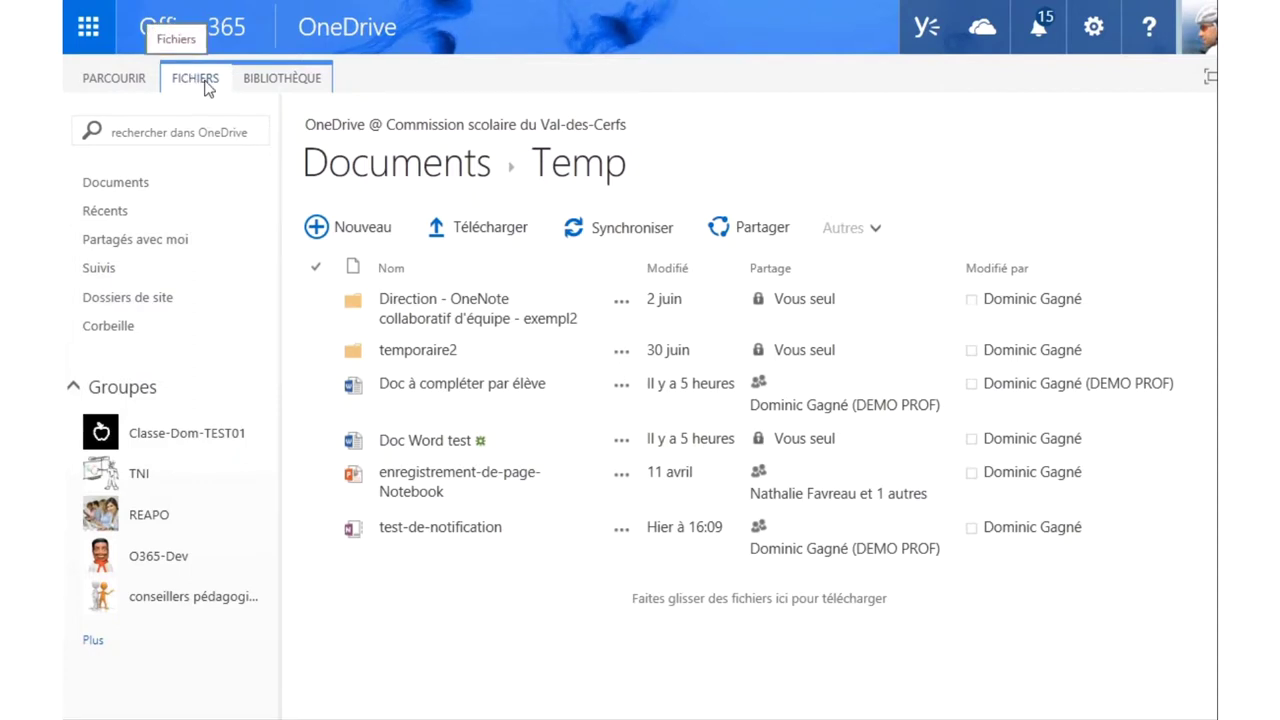
- Select the test-de-notification file in the Temp folder
click(314, 540)
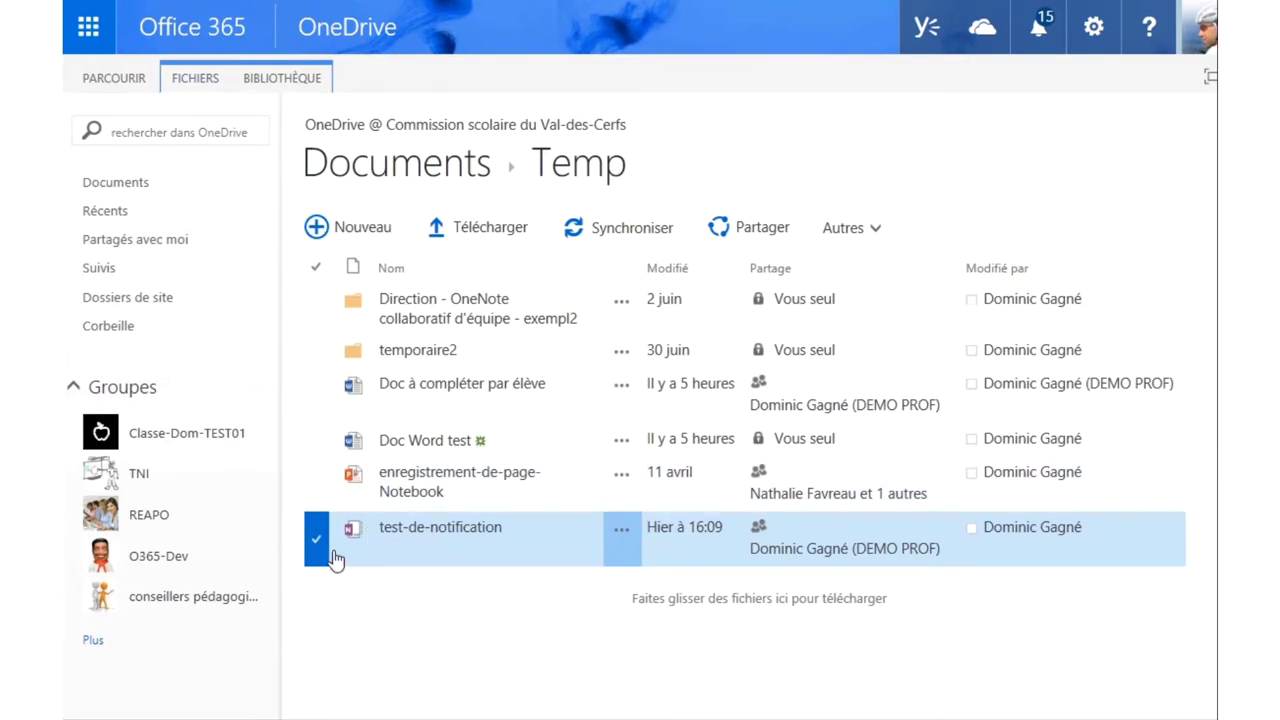
- Choose M'avertir › 'Définir une alerte sur ce document' from the FICHIERS ribbon
click(197, 82)
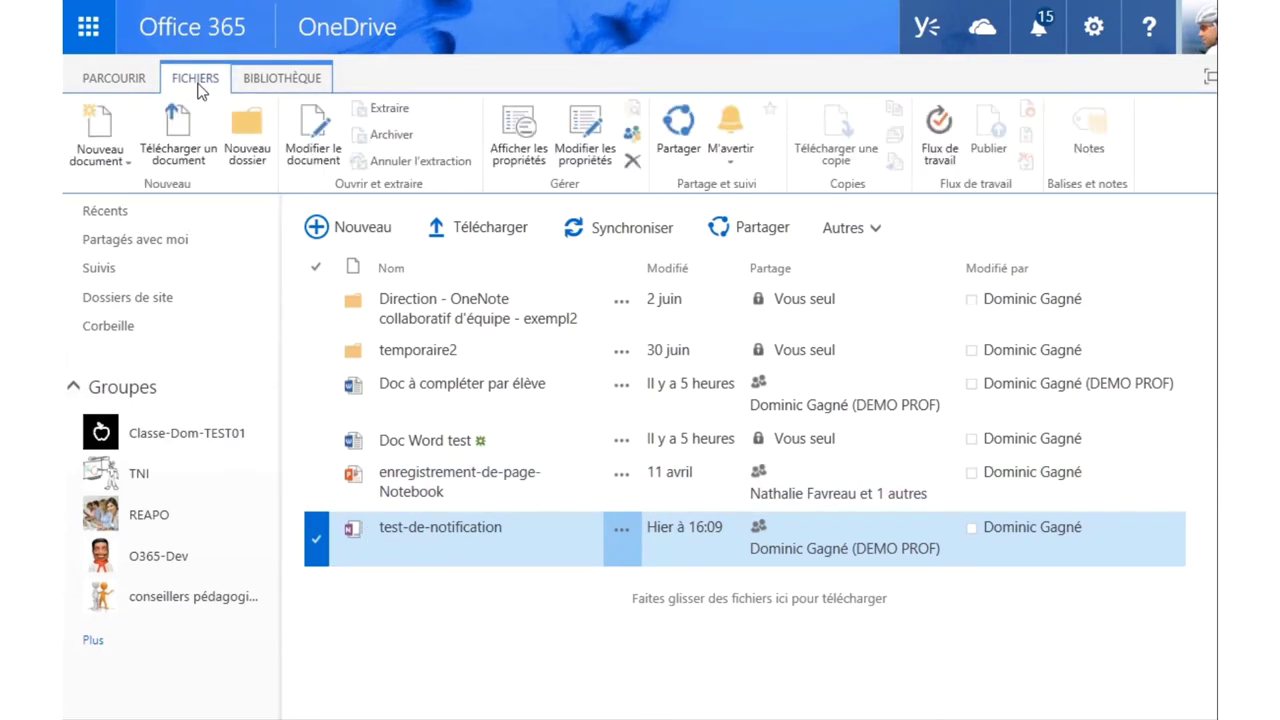
click(735, 135)
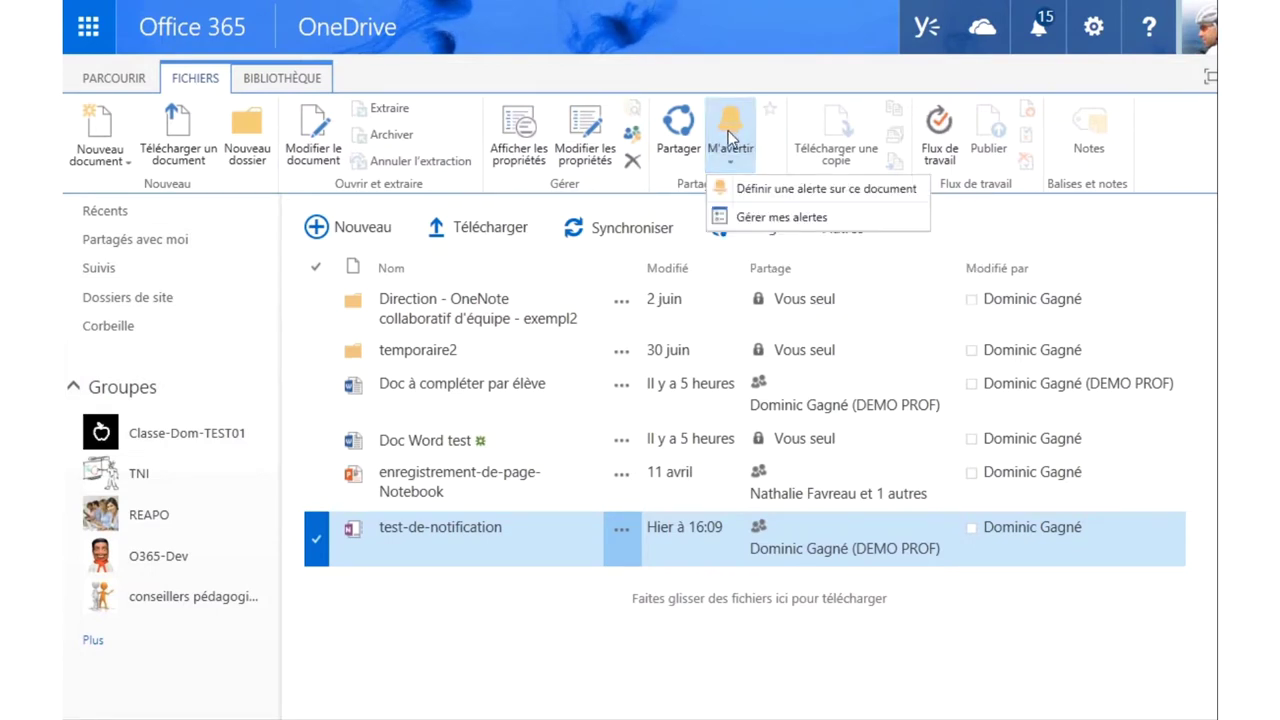
click(871, 187)
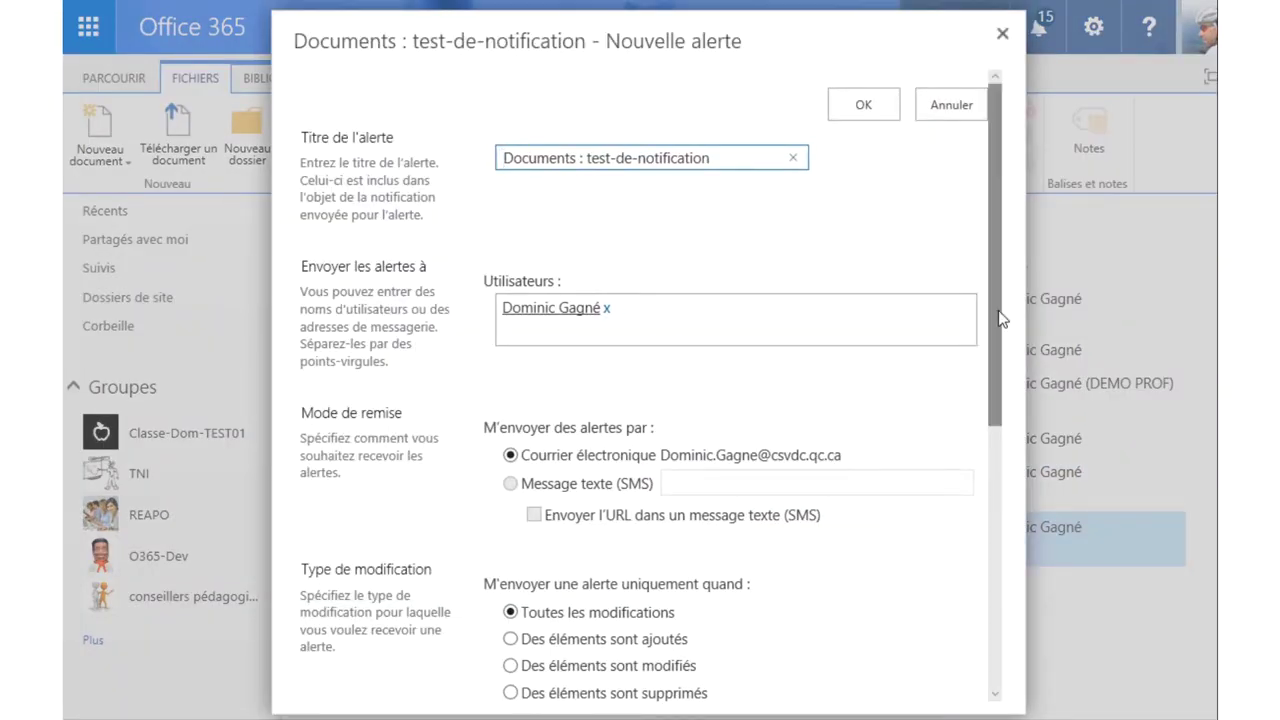
- Scroll through the Nouvelle alerte form to review its e-mail and all-changes defaults
mouse_move(1000, 314)
mouse_down()
mouse_move(1000, 590)
mouse_move(1004, 295)
mouse_up()
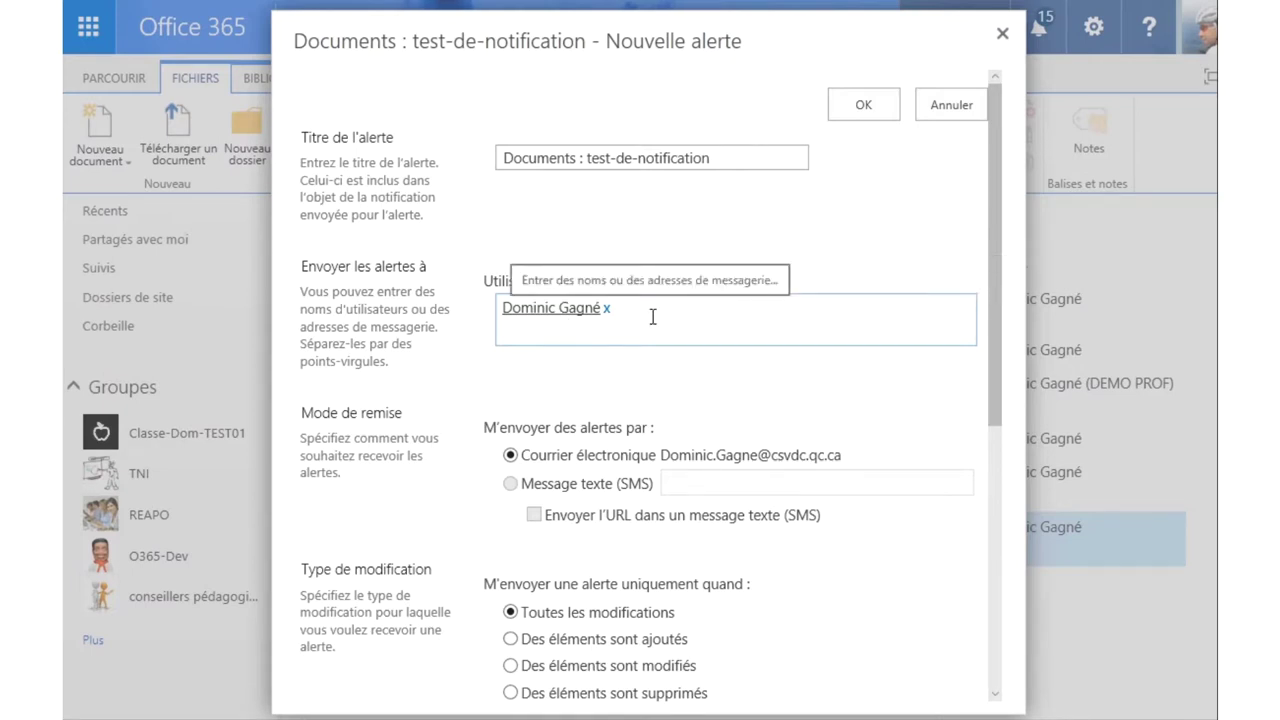
scroll(652, 316, down, 2)
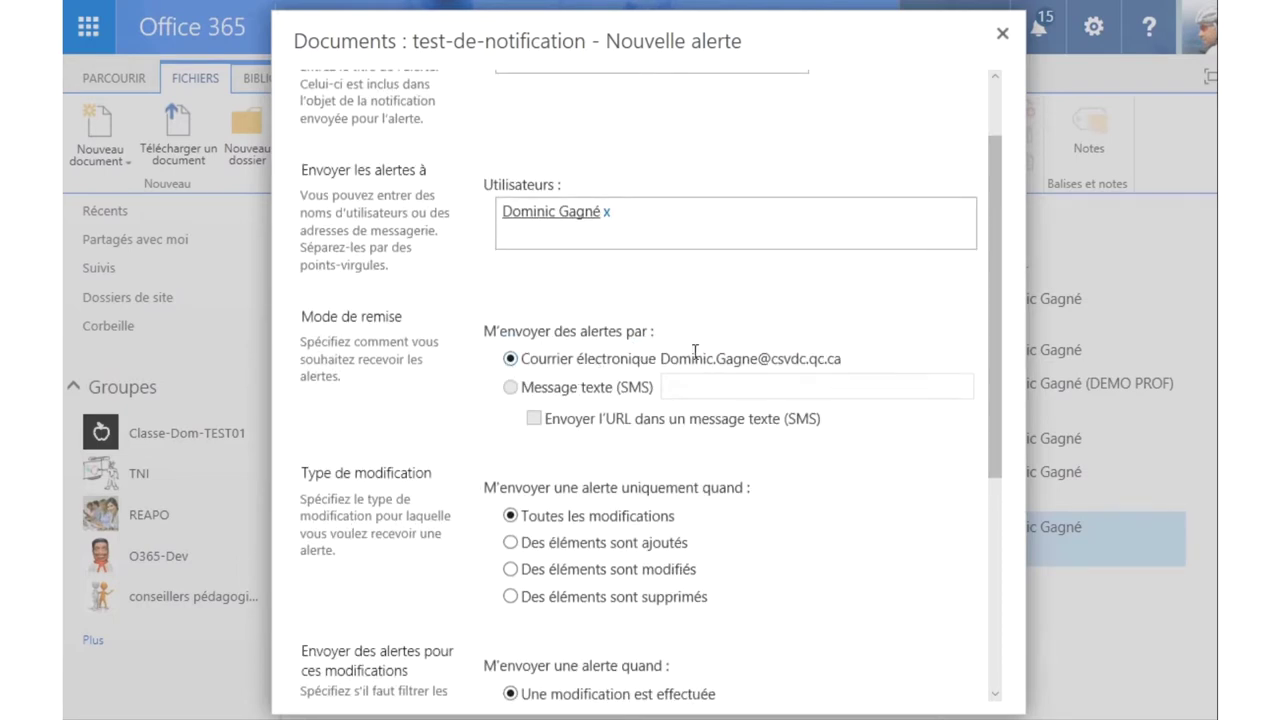
scroll(650, 288, down, 3)
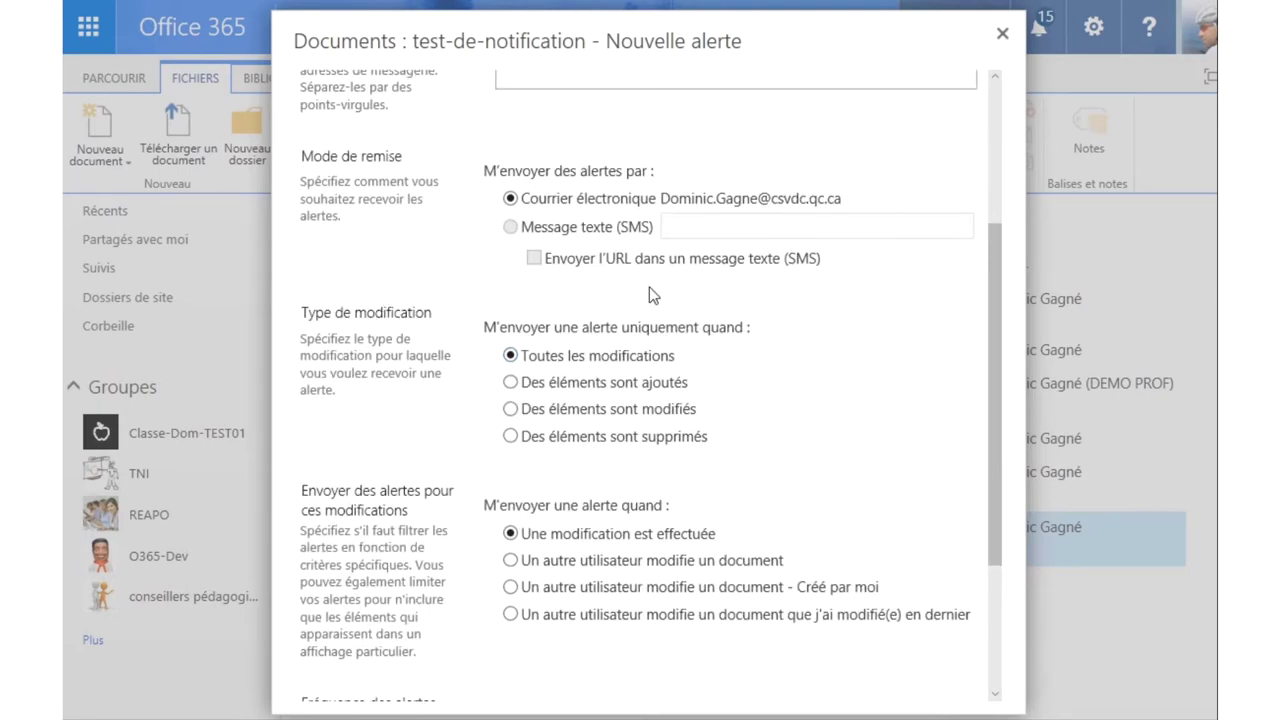
scroll(650, 295, down, 3)
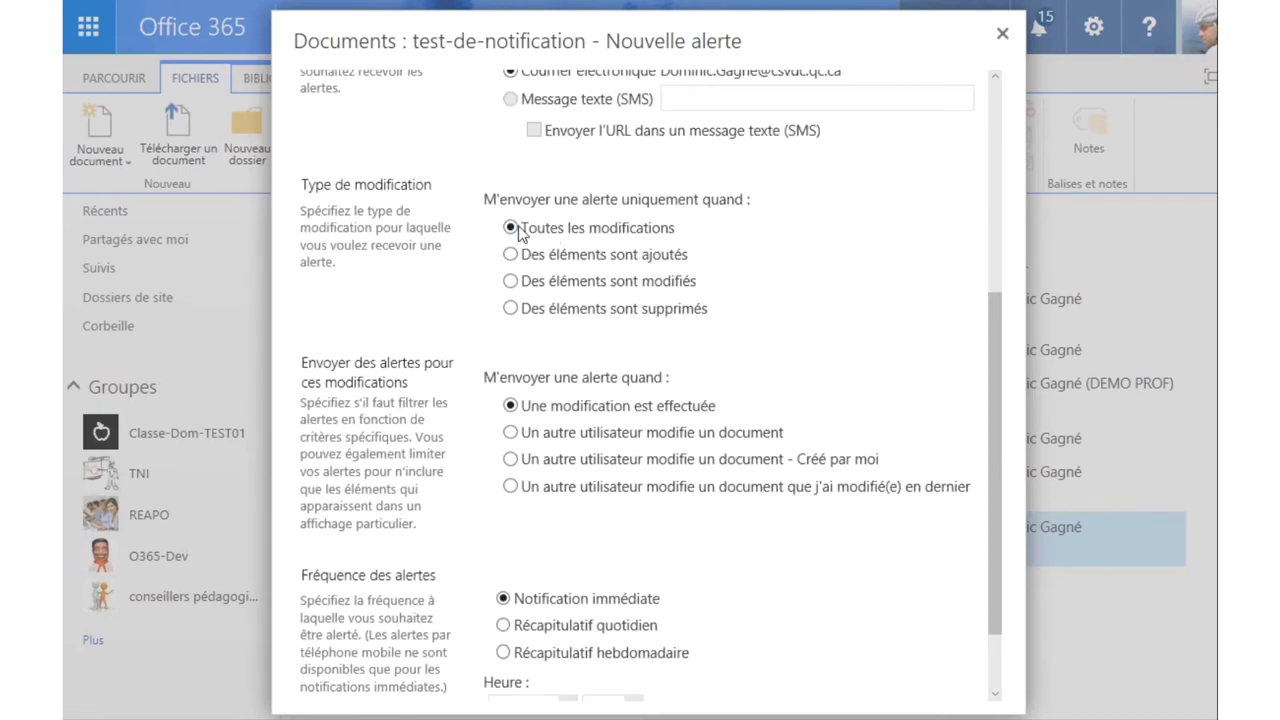
scroll(614, 349, down, 2)
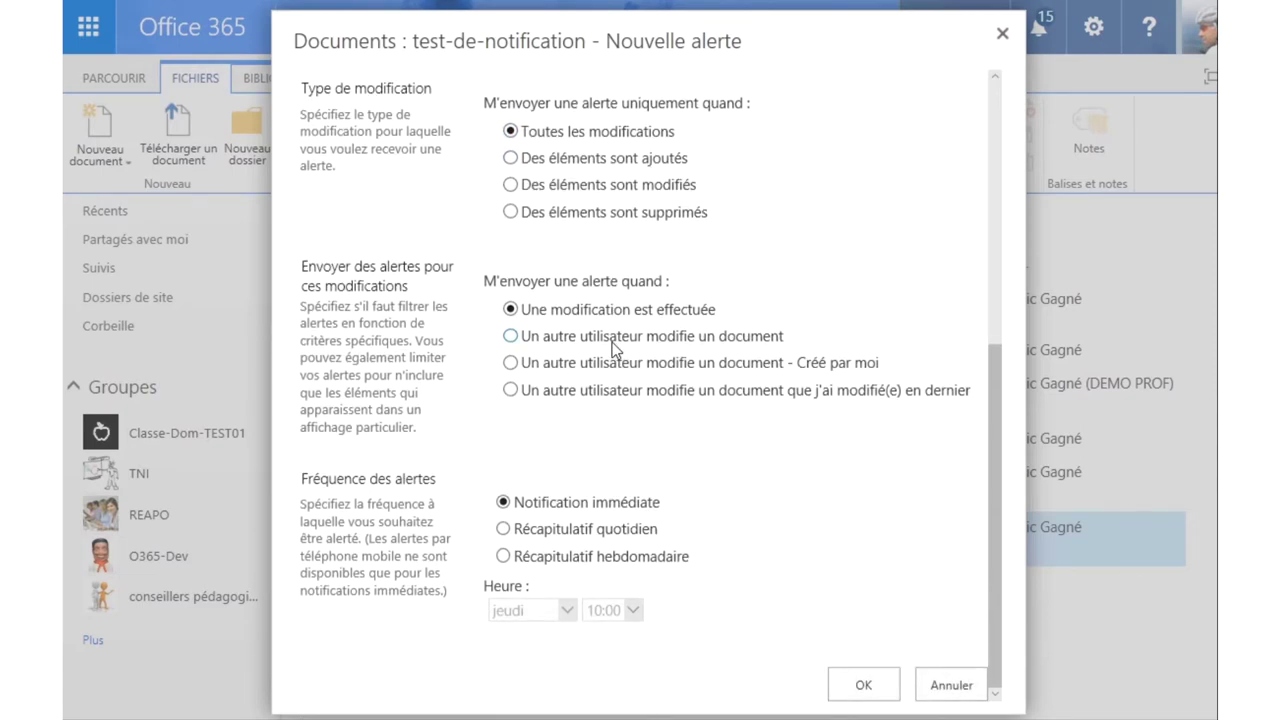
- Set the alert frequency to Récapitulatif quotidien (daily summary)
click(503, 530)
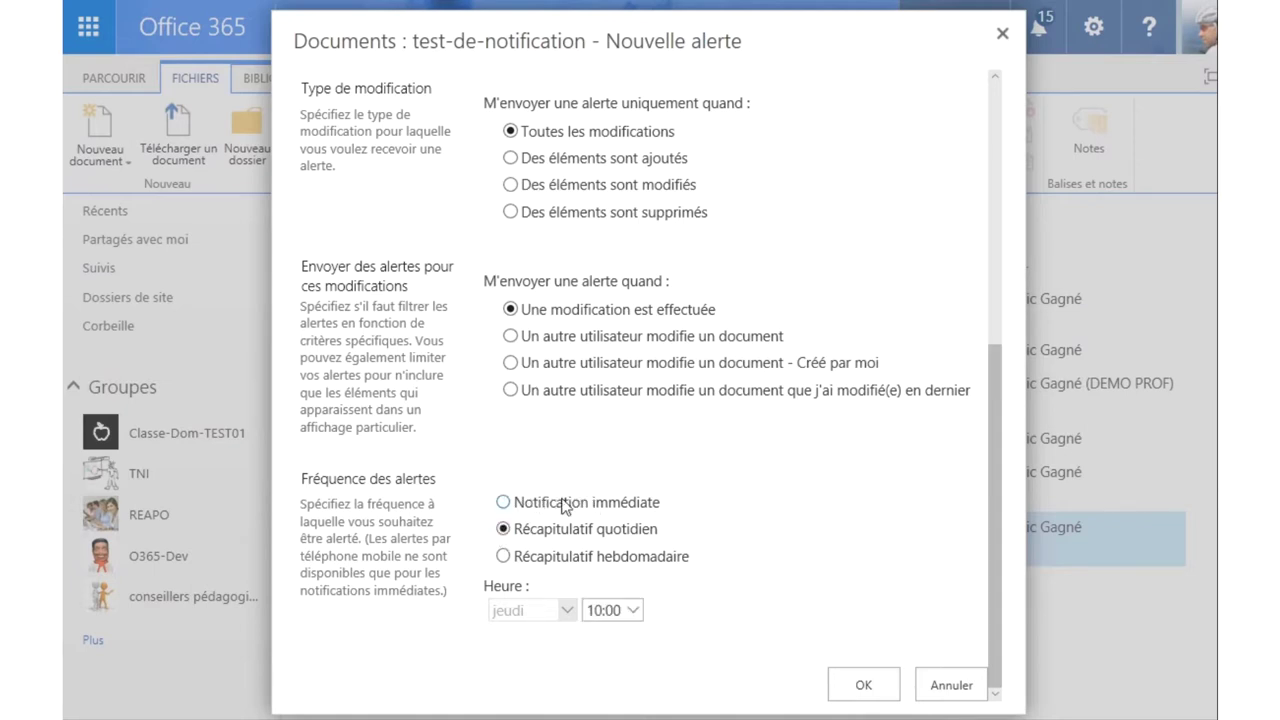